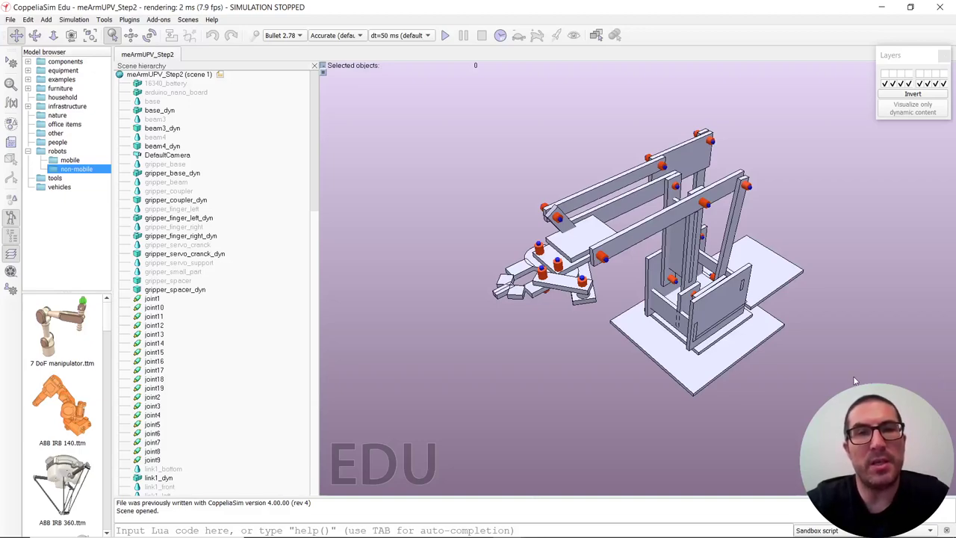
- Zoom and orbit the view around the meArm's gripper to inspect it
mouse_move(582, 269)
middle_down()
mouse_move(583, 288)
mouse_move(580, 260)
middle_up()
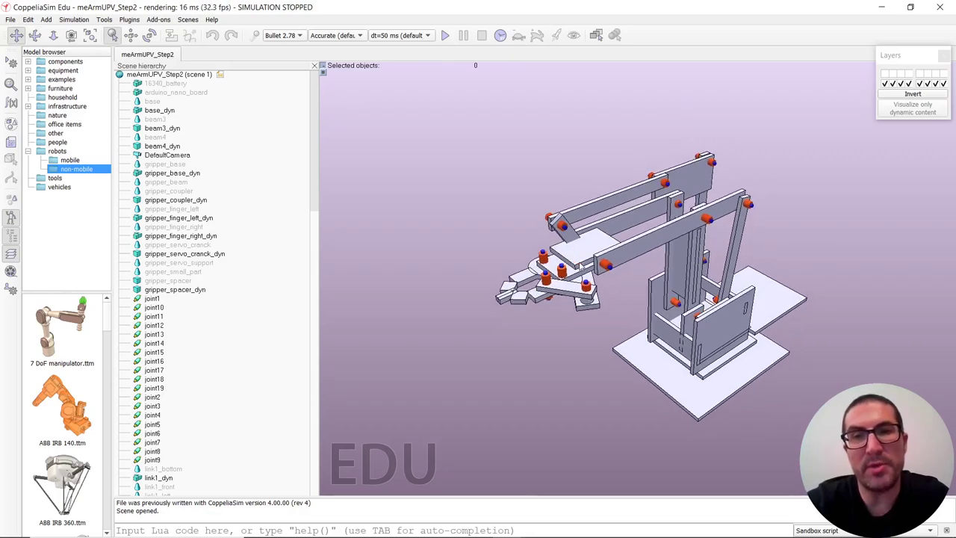
scroll(581, 271, up, 1)
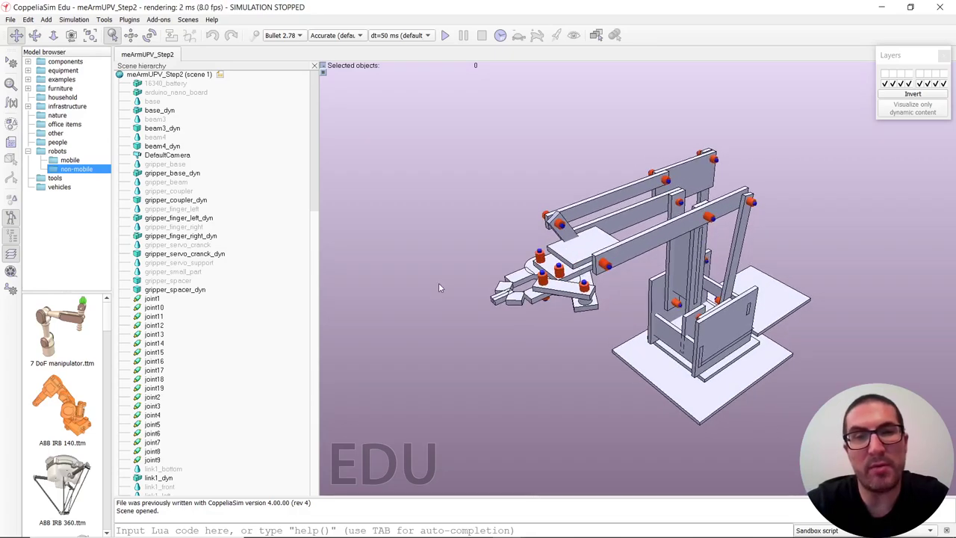
scroll(620, 276, up, 1)
scroll(618, 281, up, 1)
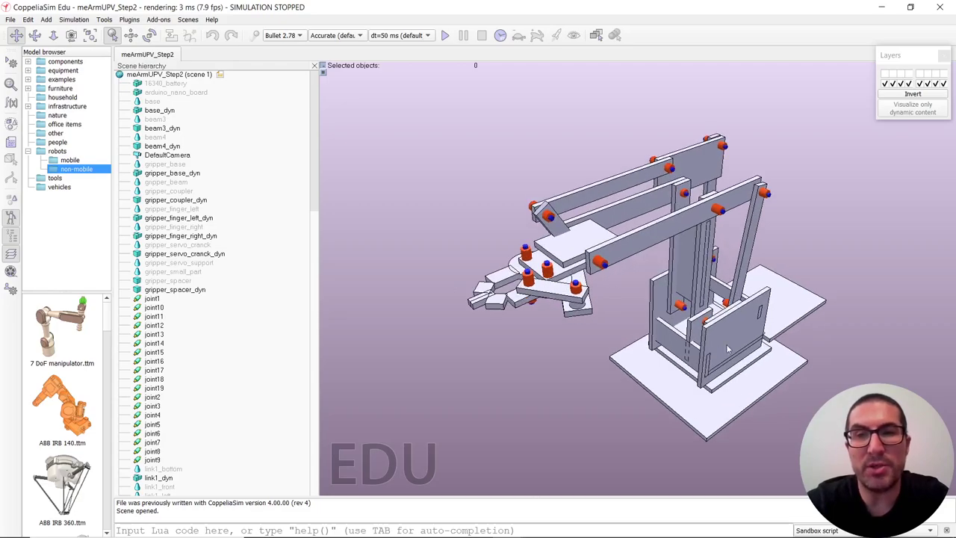
scroll(521, 292, up, 1)
scroll(509, 303, up, 2)
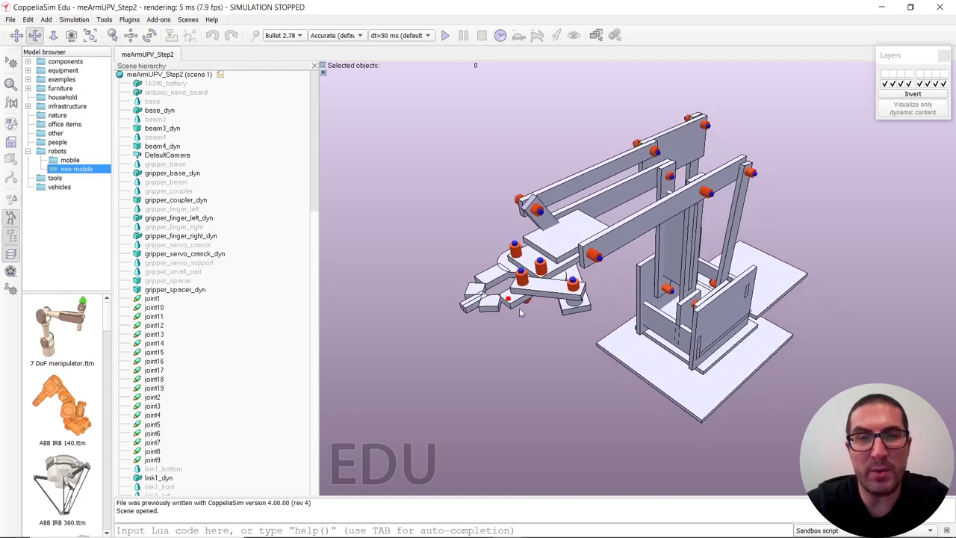
scroll(491, 309, up, 2)
scroll(562, 341, up, 1)
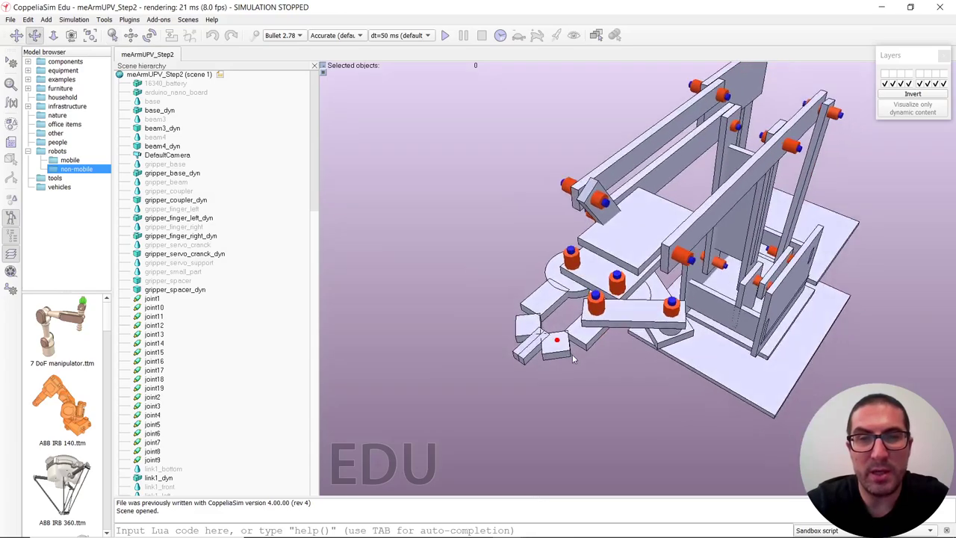
scroll(573, 354, up, 1)
scroll(598, 349, up, 1)
scroll(620, 352, up, 1)
middle_drag(622, 353, 625, 363)
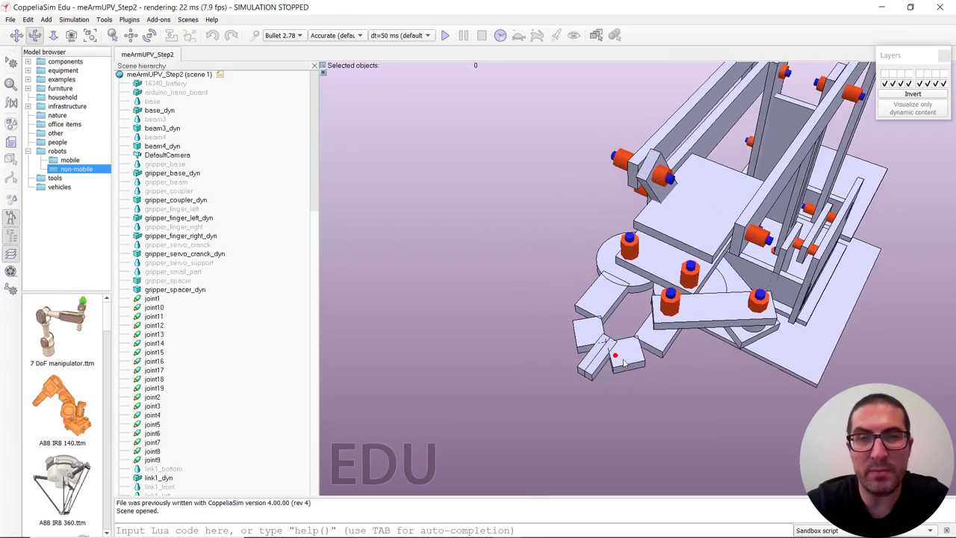
scroll(625, 363, up, 1)
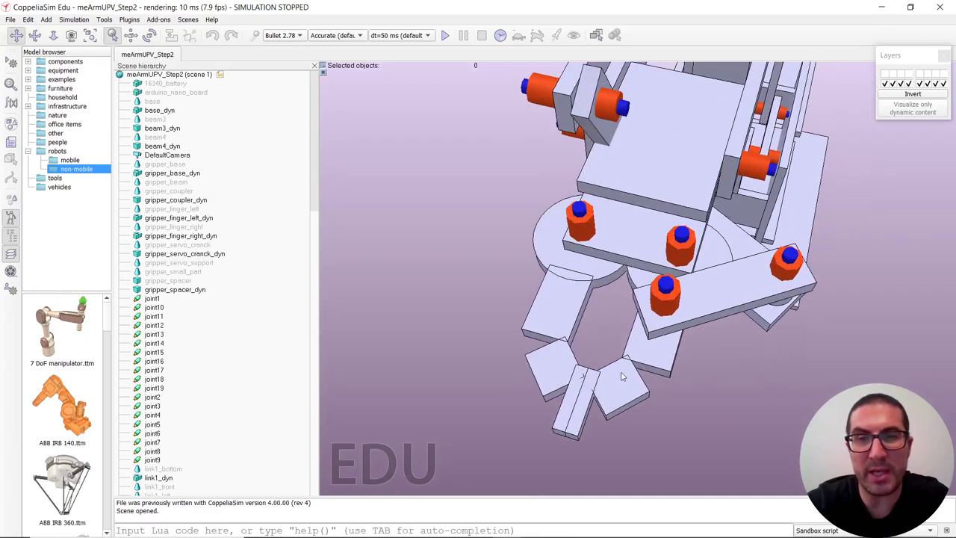
scroll(626, 366, up, 1)
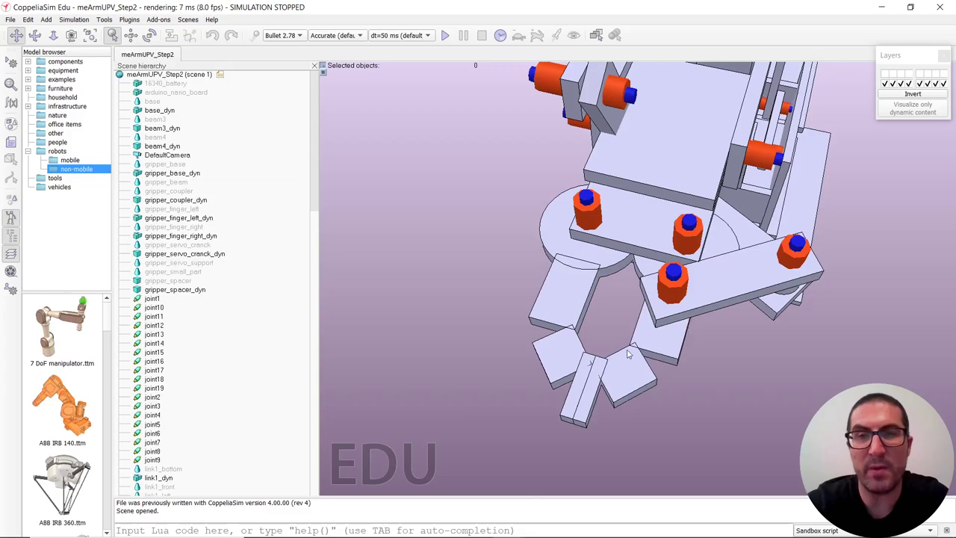
scroll(639, 345, down, 1)
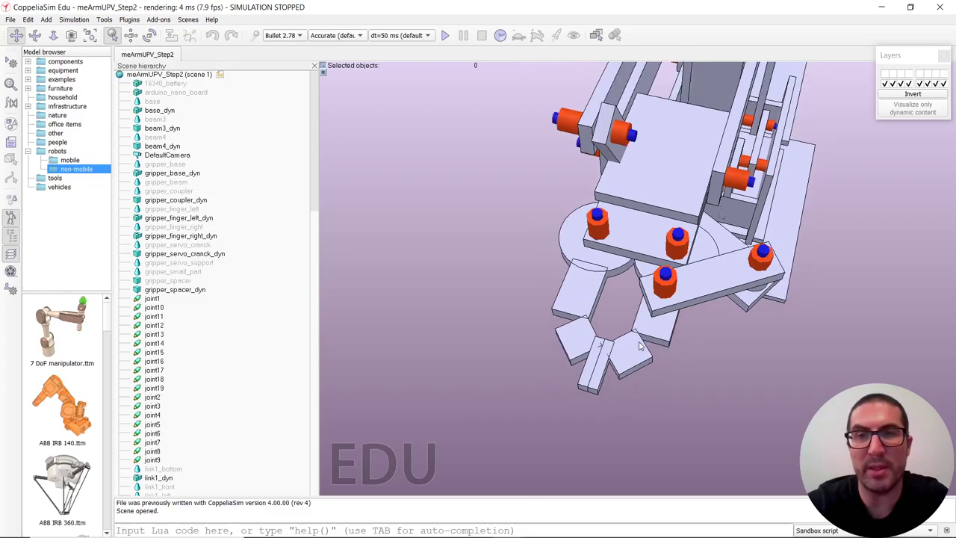
middle_drag(639, 345, 631, 318)
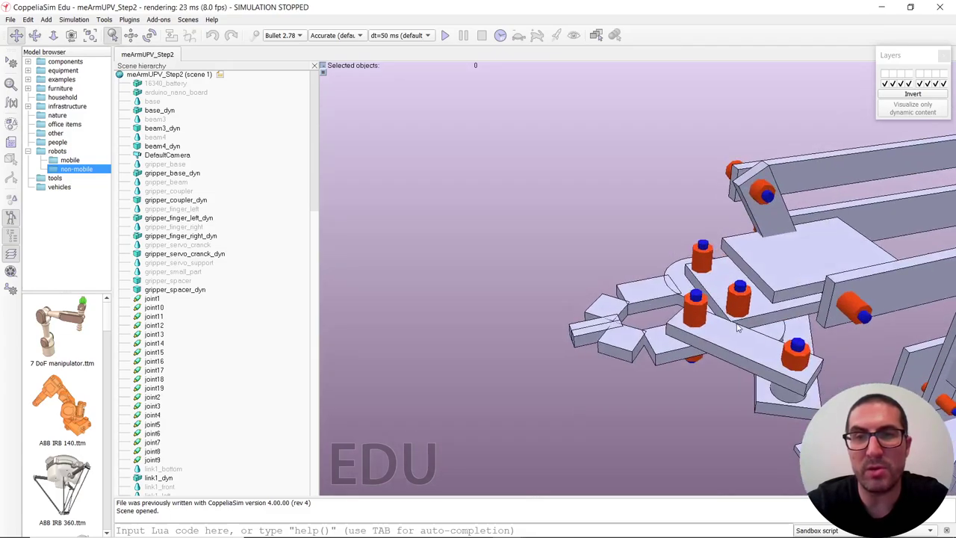
scroll(631, 318, up, 1)
scroll(631, 317, up, 1)
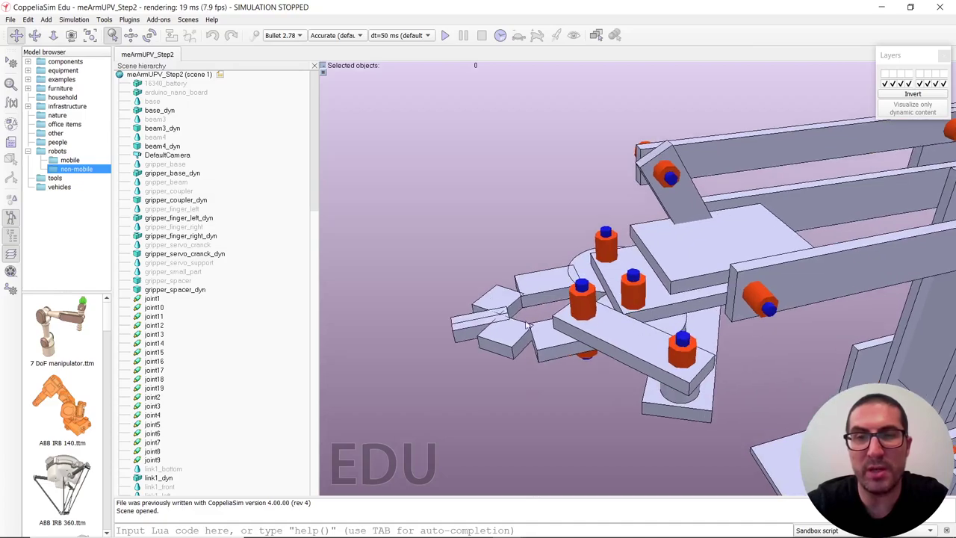
- Inspect the dynamic shapes gripper_finger_left_dyn and link1_dyn from several angles
click(505, 337)
mouse_move(505, 336)
middle_down()
mouse_move(575, 256)
mouse_move(608, 239)
mouse_move(654, 245)
mouse_move(682, 228)
mouse_move(614, 275)
middle_up()
scroll(613, 275, up, 5)
scroll(614, 275, up, 3)
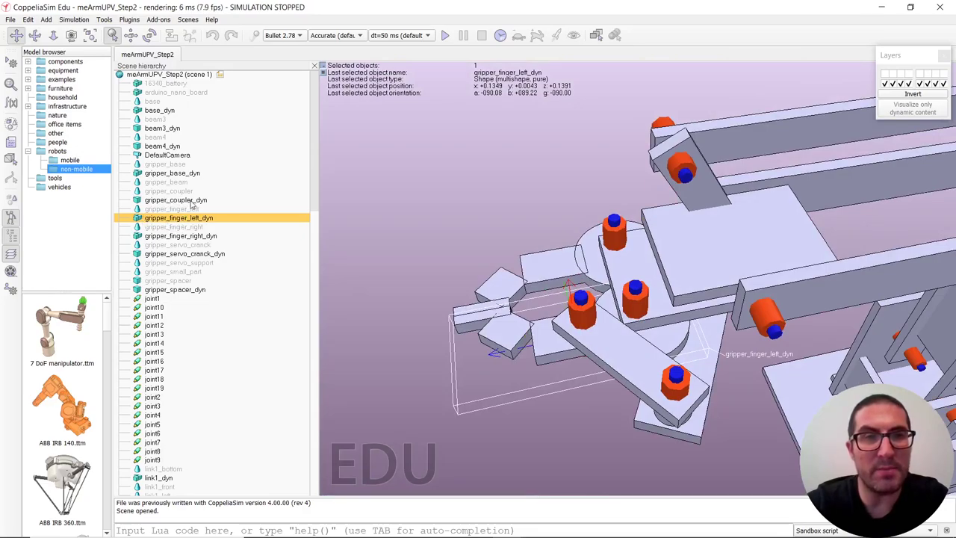
scroll(536, 248, down, 2)
scroll(597, 244, down, 2)
scroll(657, 239, down, 2)
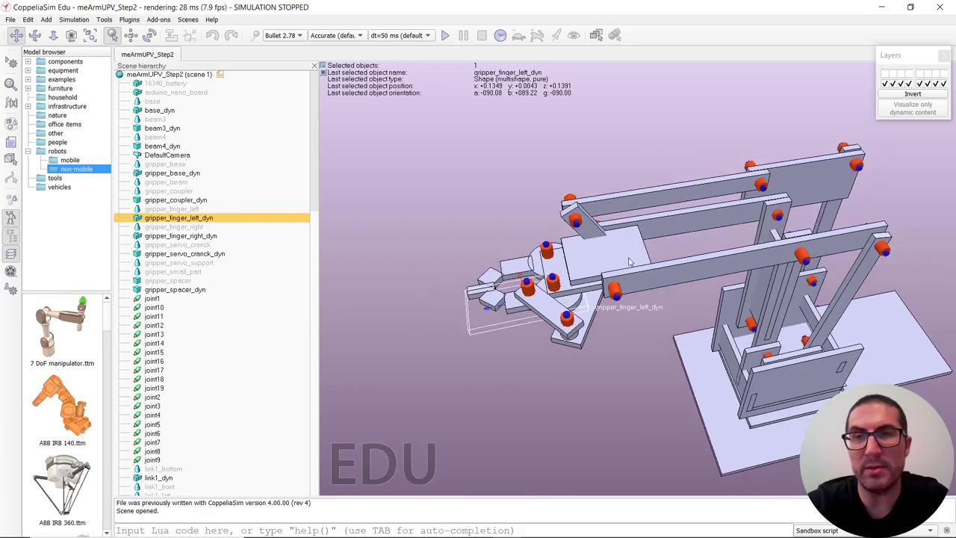
mouse_move(657, 239)
right_down()
mouse_move(730, 326)
mouse_move(712, 353)
mouse_move(777, 334)
right_up()
click(730, 326)
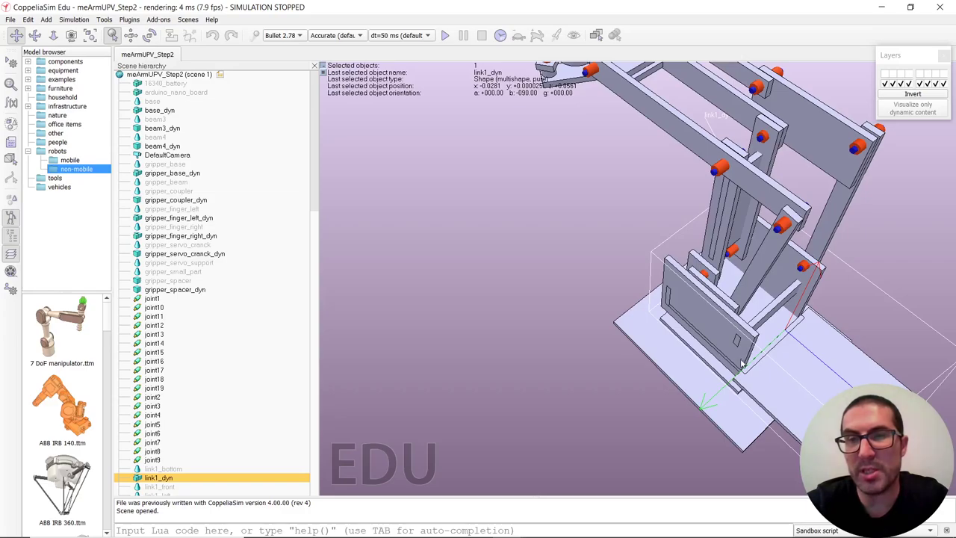
mouse_move(742, 363)
right_down()
mouse_move(710, 344)
mouse_move(689, 363)
right_up()
mouse_move(672, 332)
right_down()
mouse_move(678, 344)
mouse_move(692, 286)
right_up()
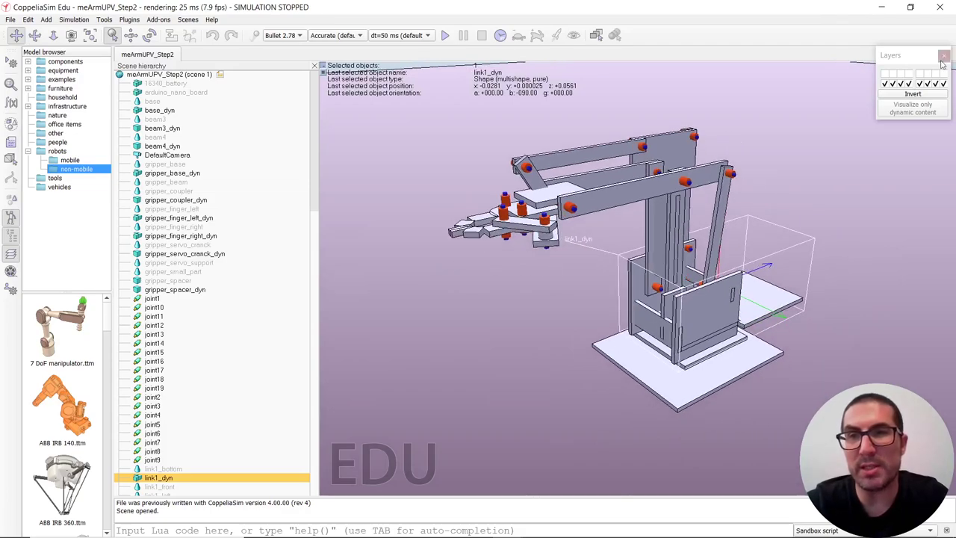
- Invert the layers to show visual shapes, clear the selection, and scroll the hierarchy to the top
click(912, 94)
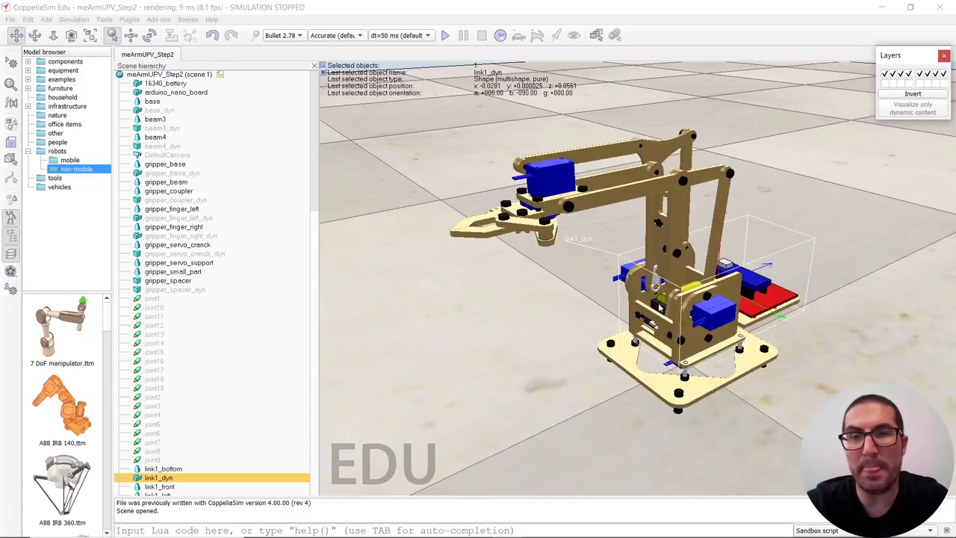
click(591, 293)
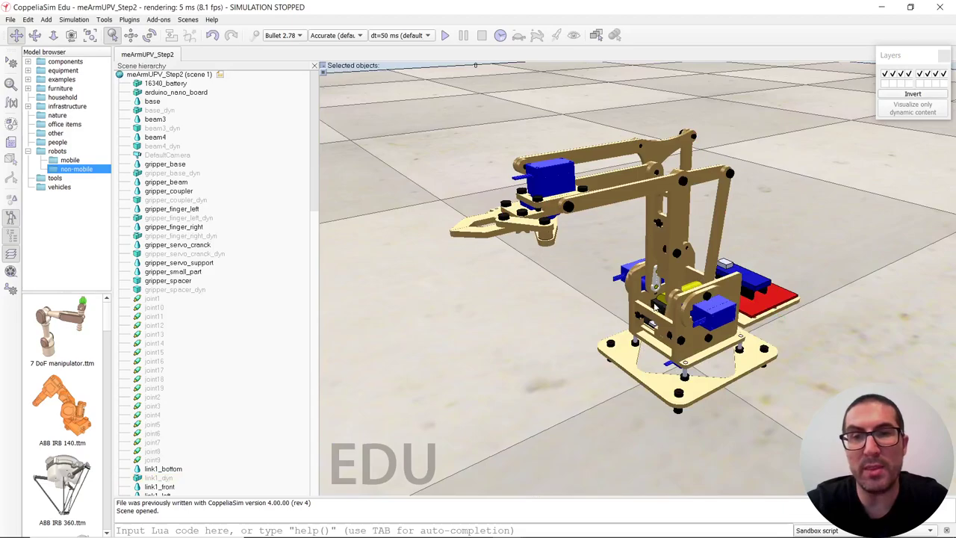
scroll(664, 327, up, 2)
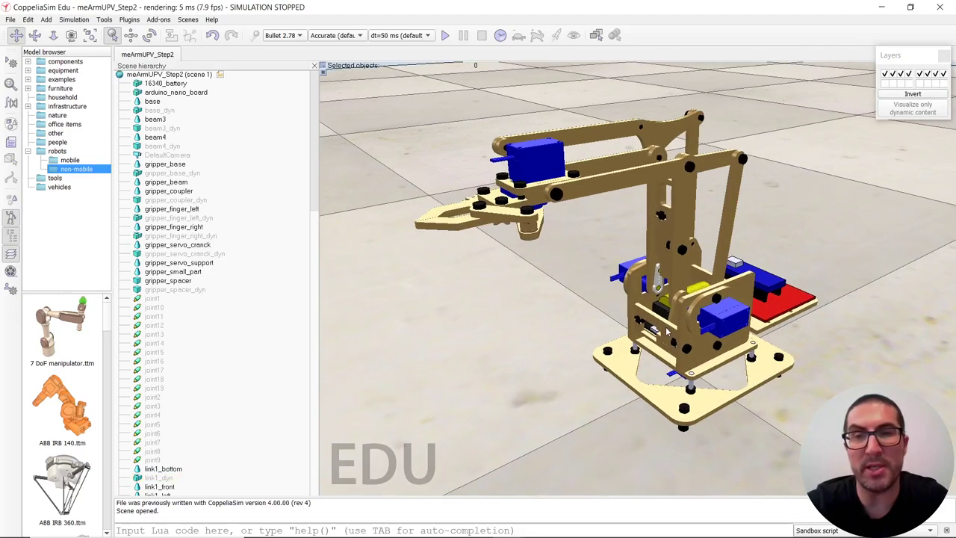
scroll(664, 326, up, 1)
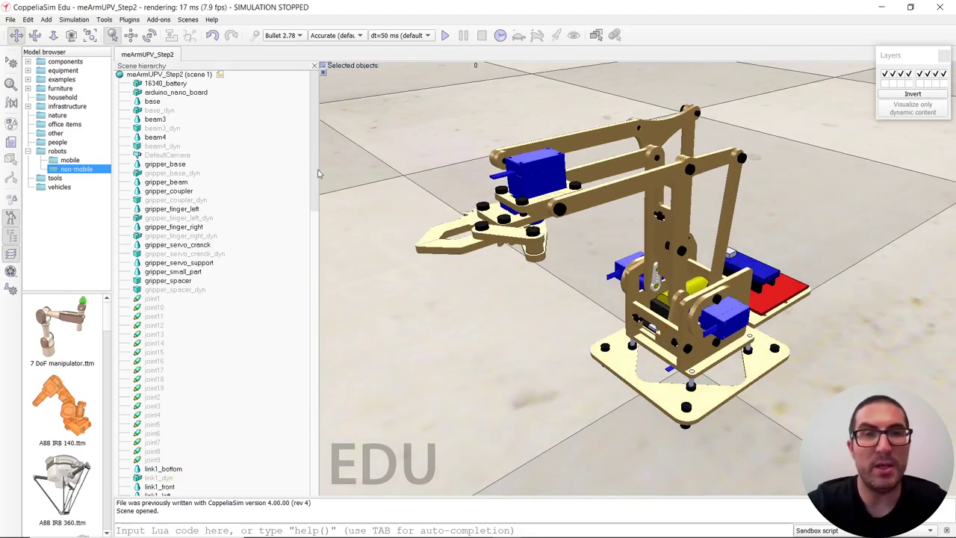
mouse_move(314, 173)
mouse_down()
mouse_move(307, 462)
mouse_move(313, 137)
mouse_up()
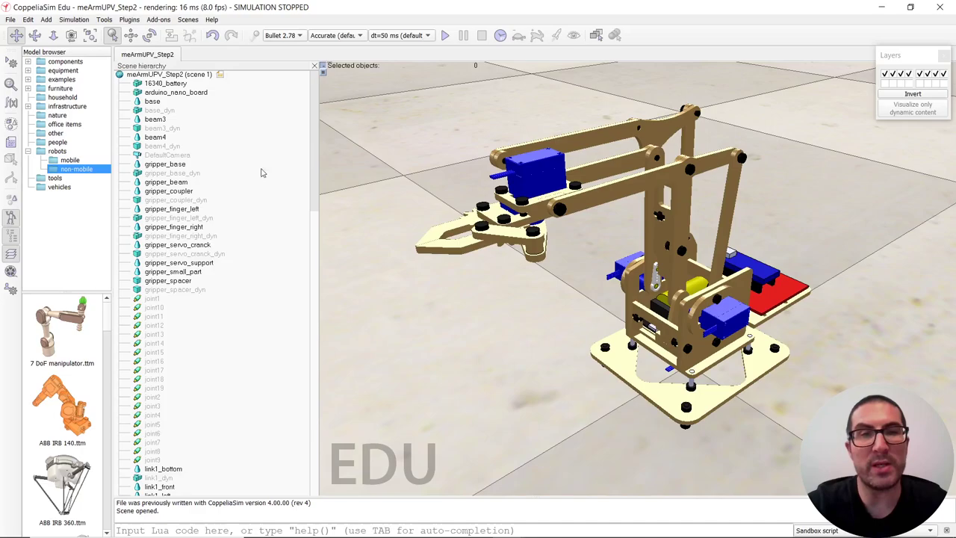
- Select the base and inspect the screws and servo1 beneath the base plate
click(664, 403)
scroll(663, 403, up, 2)
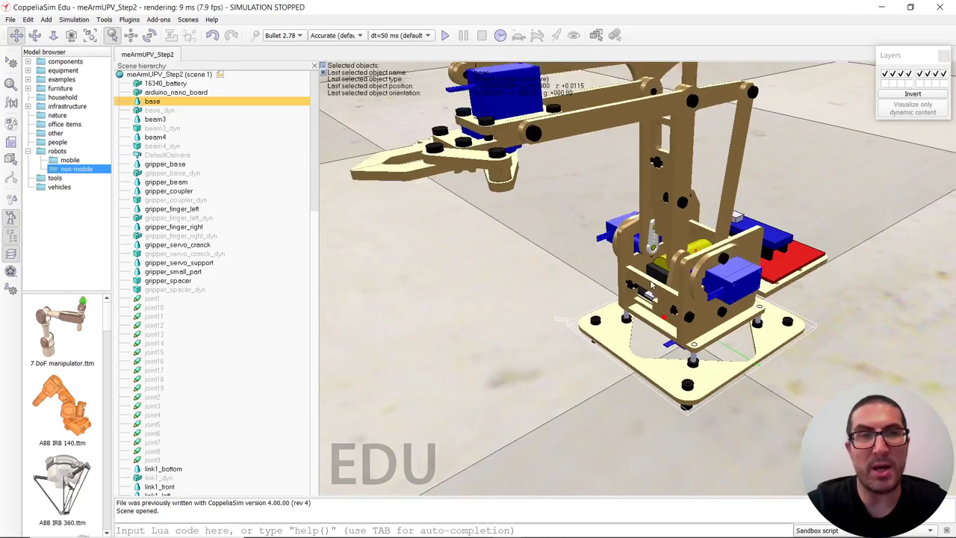
scroll(665, 377, up, 2)
right_drag(657, 362, 668, 374)
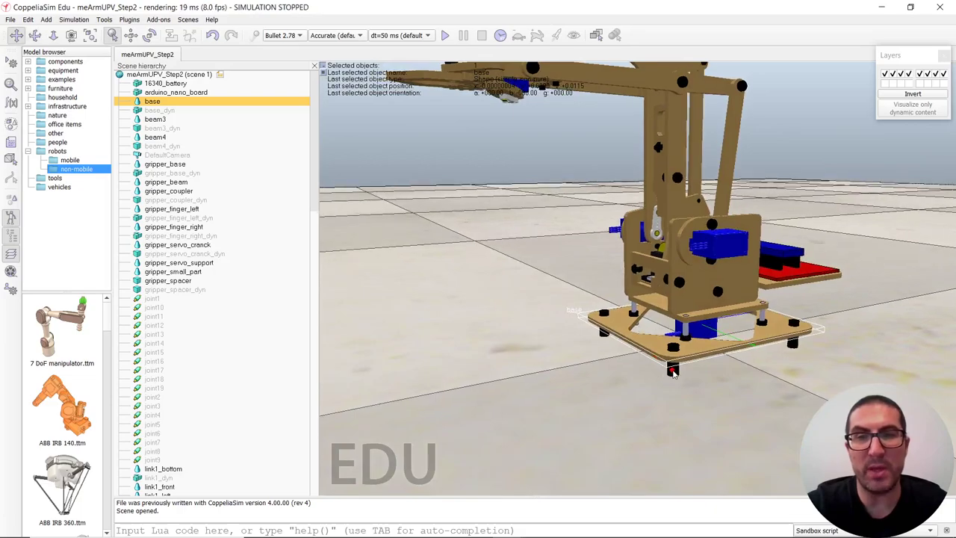
click(672, 372)
scroll(675, 375, up, 2)
scroll(694, 356, up, 2)
scroll(694, 356, down, 3)
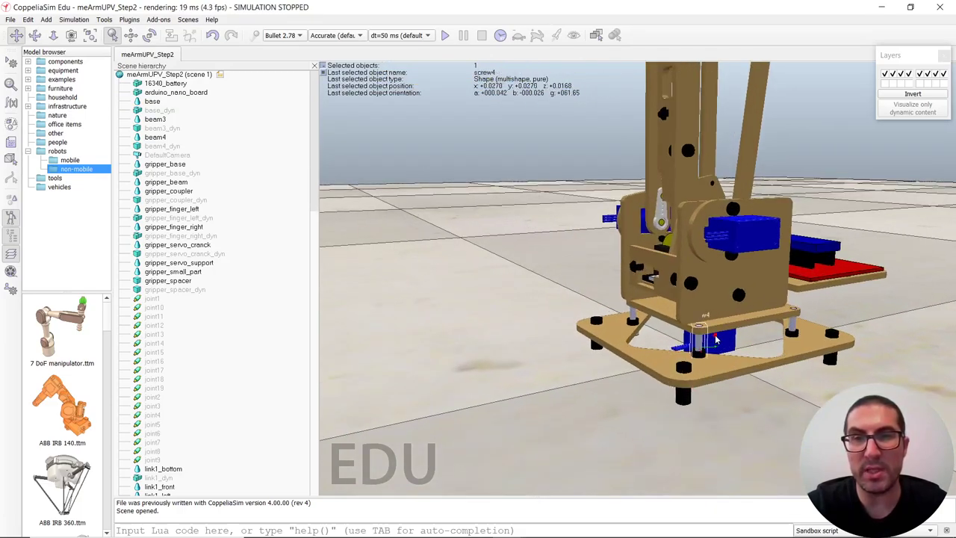
click(704, 346)
mouse_move(703, 346)
right_down()
mouse_move(643, 308)
mouse_move(676, 394)
right_up()
scroll(644, 309, up, 3)
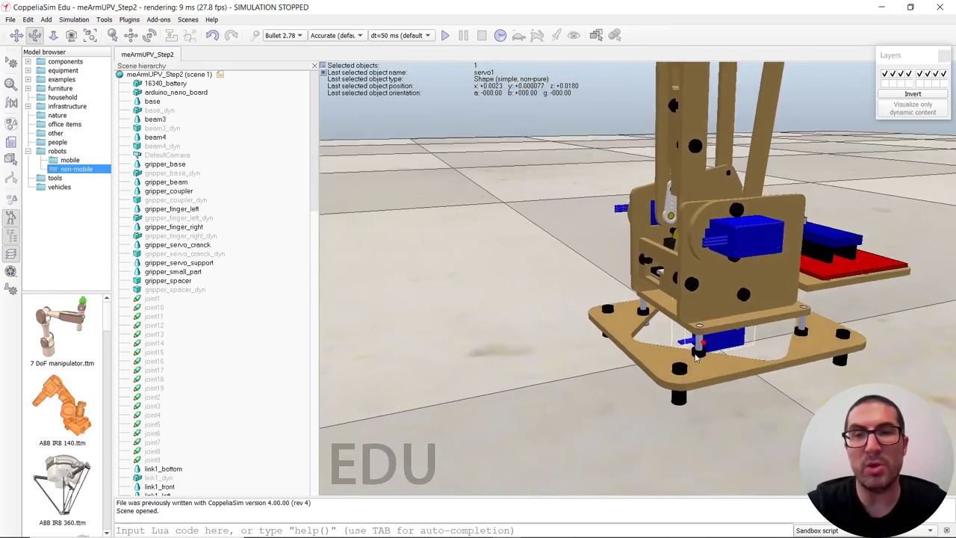
- Build a five-object selection of the base plate plus its M3 spacers and screws
click(675, 374)
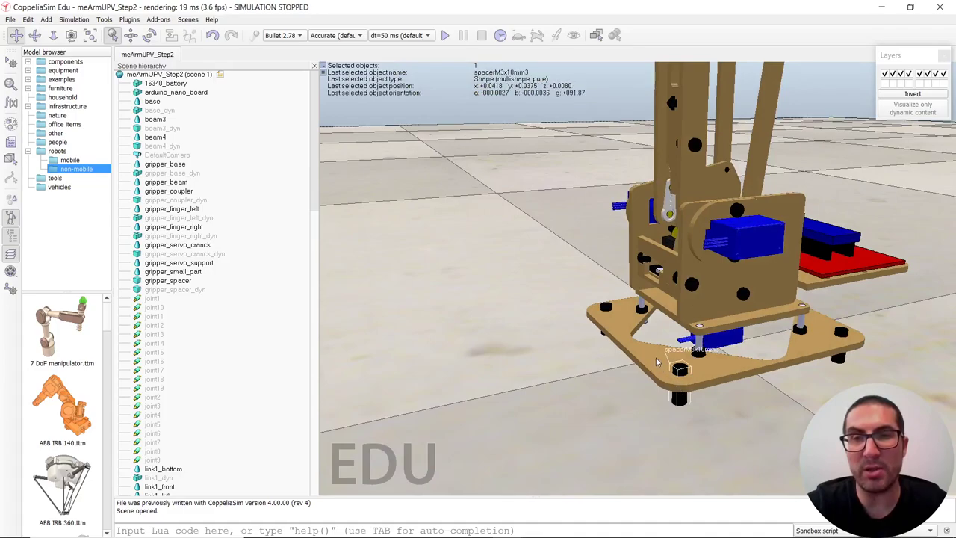
ctrl+click(657, 362)
ctrl+click(643, 310)
ctrl+click(609, 307)
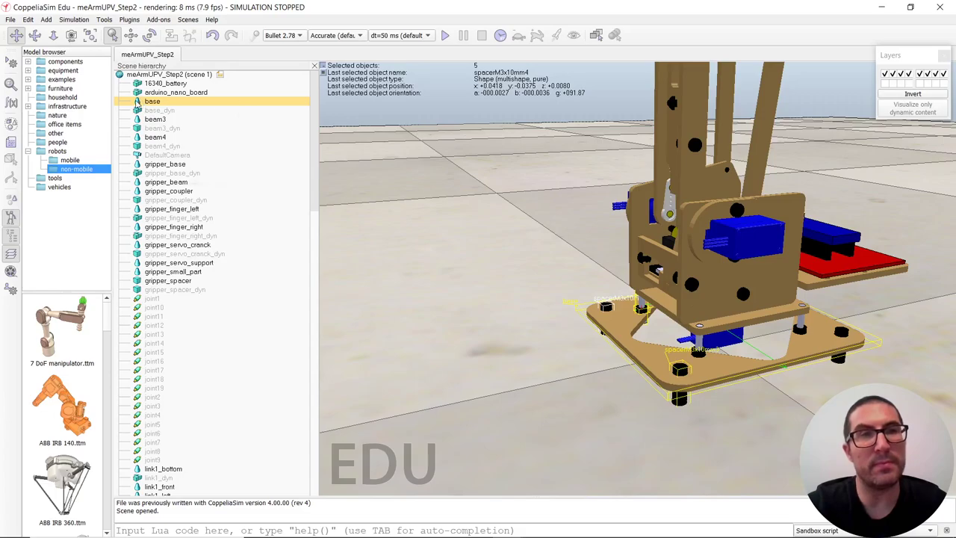
scroll(161, 241, down, 1)
scroll(161, 242, down, 2)
scroll(162, 241, down, 1)
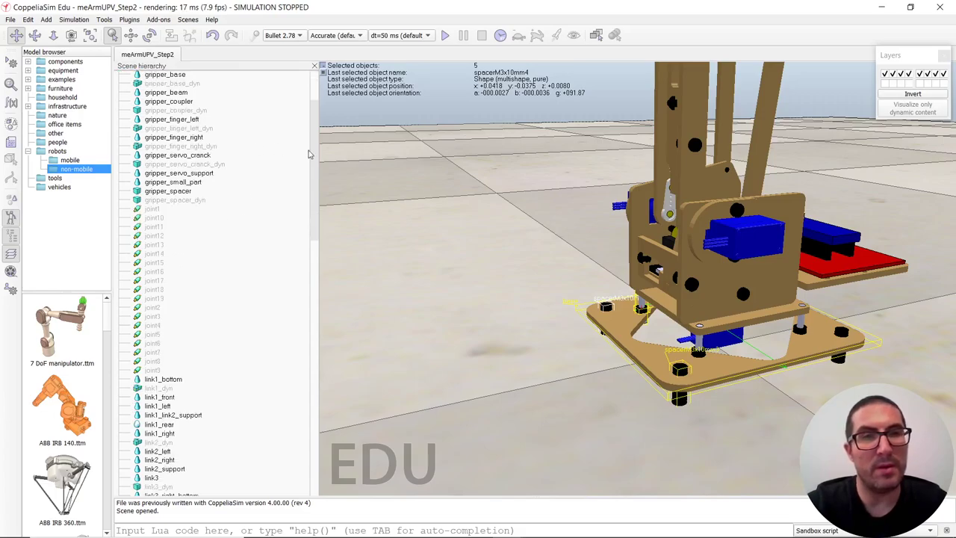
scroll(224, 127, up, 4)
right_click(150, 101)
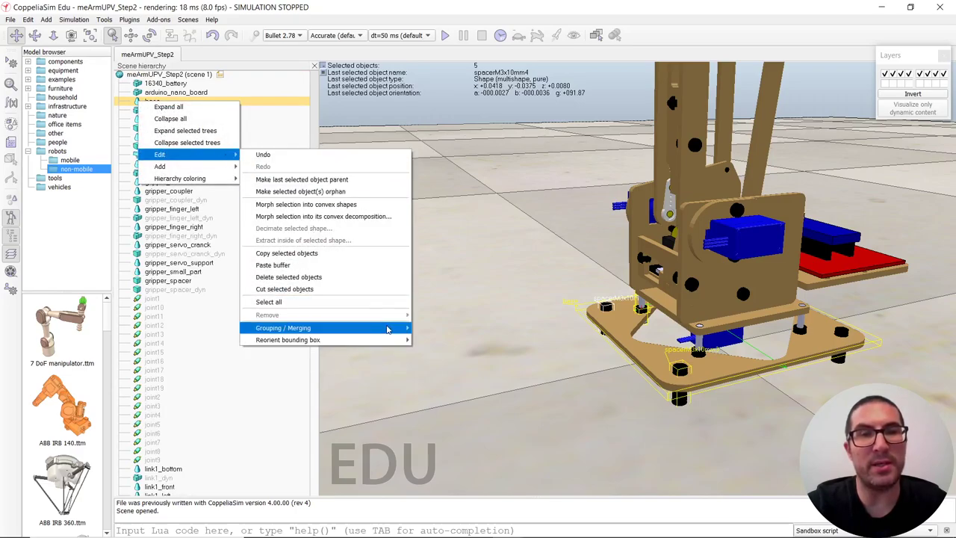
mouse_move(283, 328)
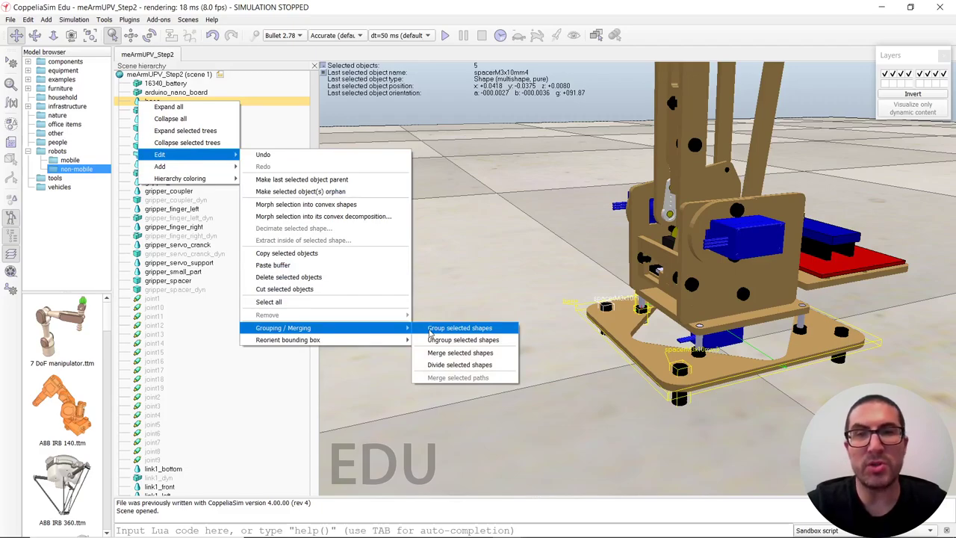
click(482, 268)
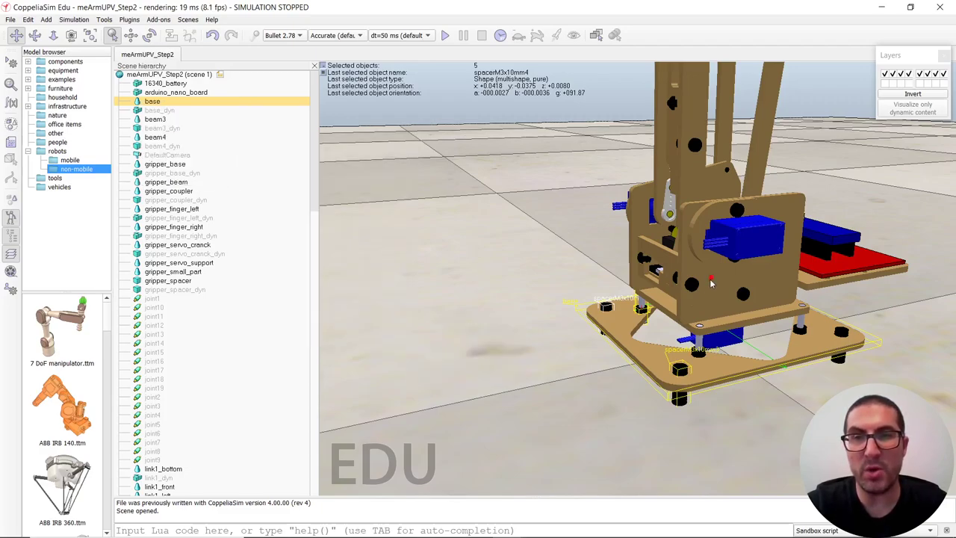
click(34, 35)
mouse_move(598, 299)
mouse_down()
mouse_move(778, 258)
mouse_move(744, 226)
mouse_up()
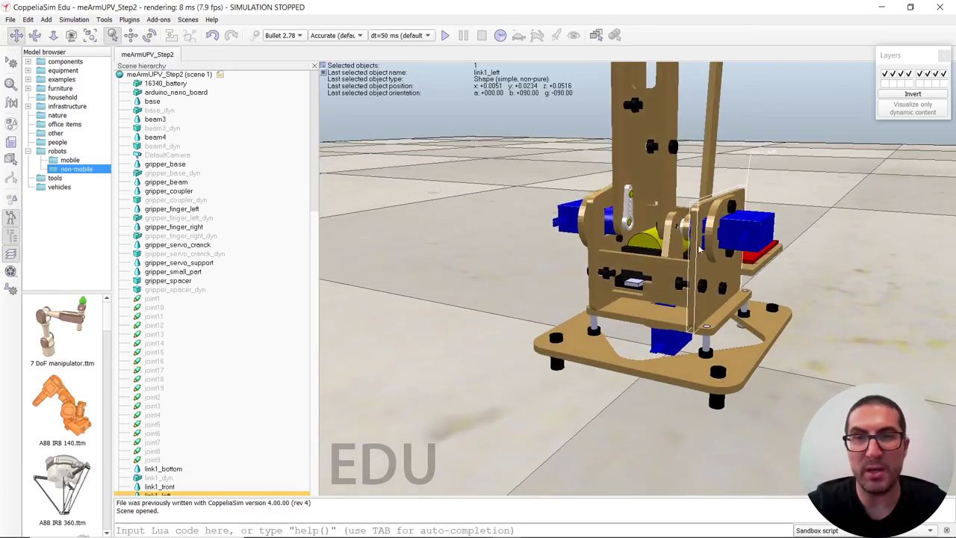
click(647, 253)
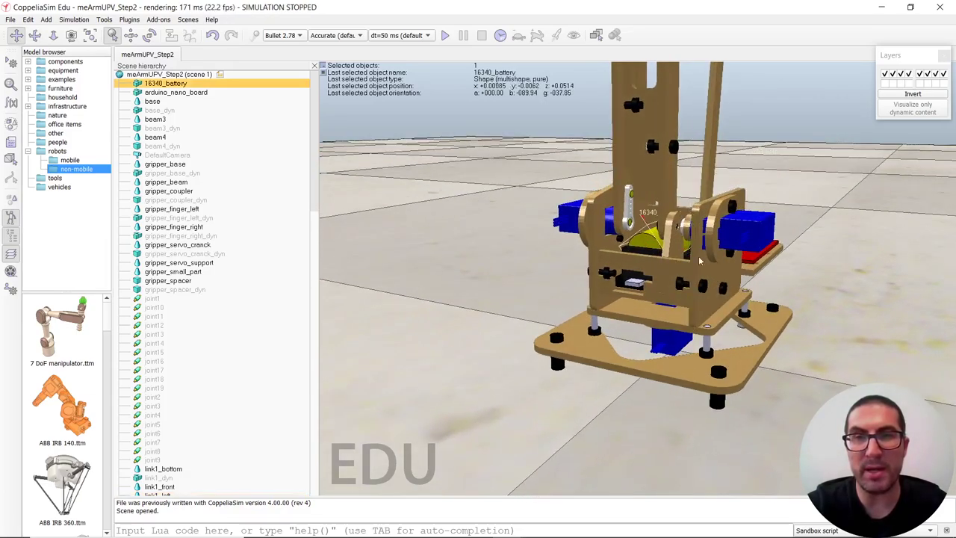
click(575, 222)
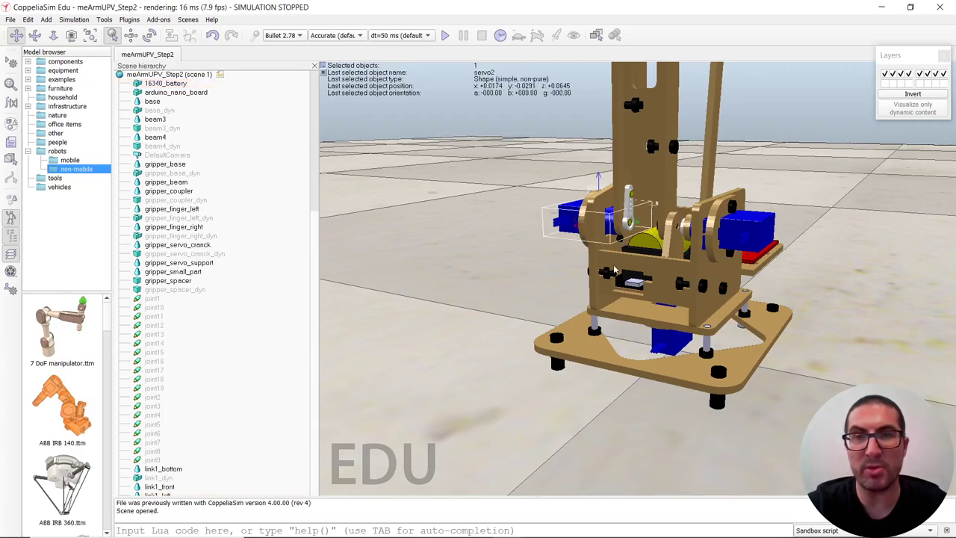
mouse_move(626, 260)
middle_down()
mouse_move(737, 244)
mouse_move(648, 210)
mouse_move(657, 197)
middle_up()
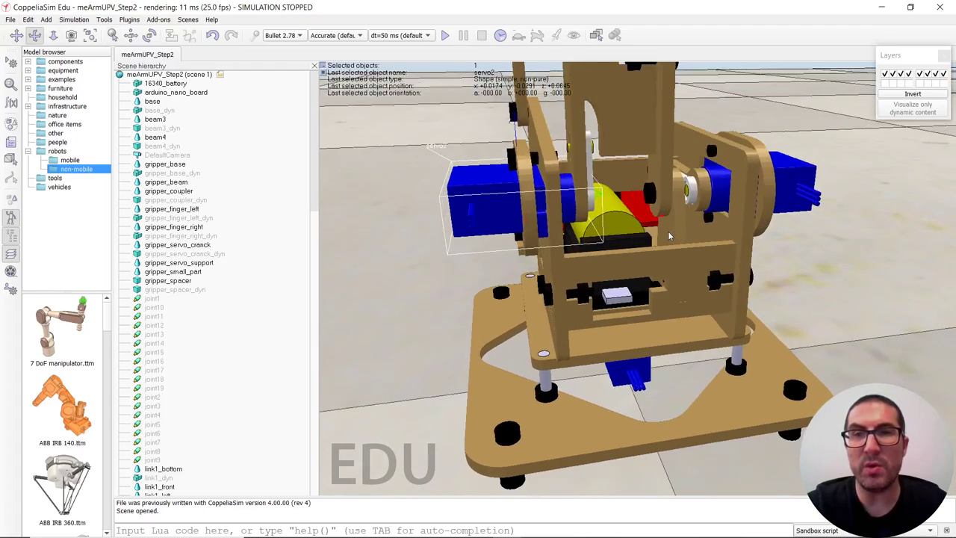
scroll(658, 196, up, 5)
scroll(659, 201, down, 3)
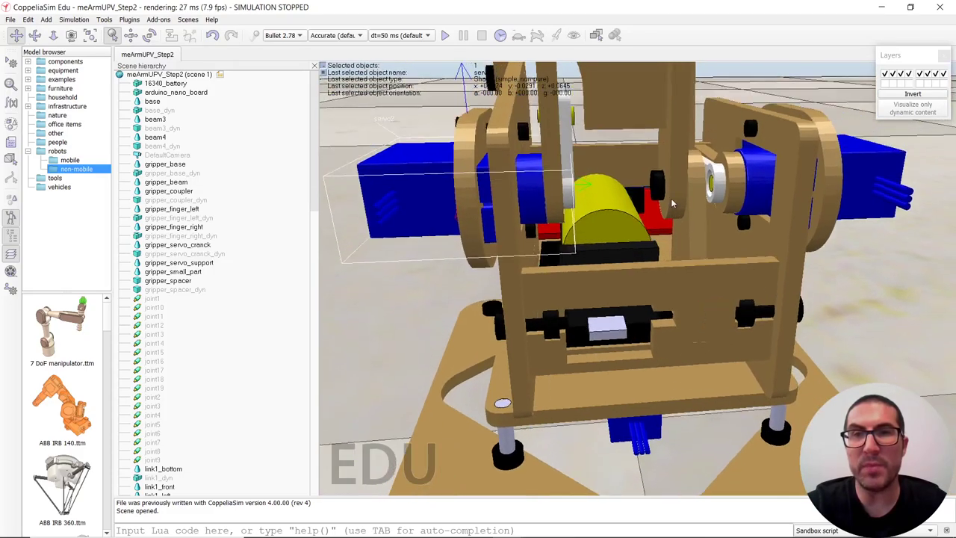
scroll(662, 209, up, 2)
click(650, 224)
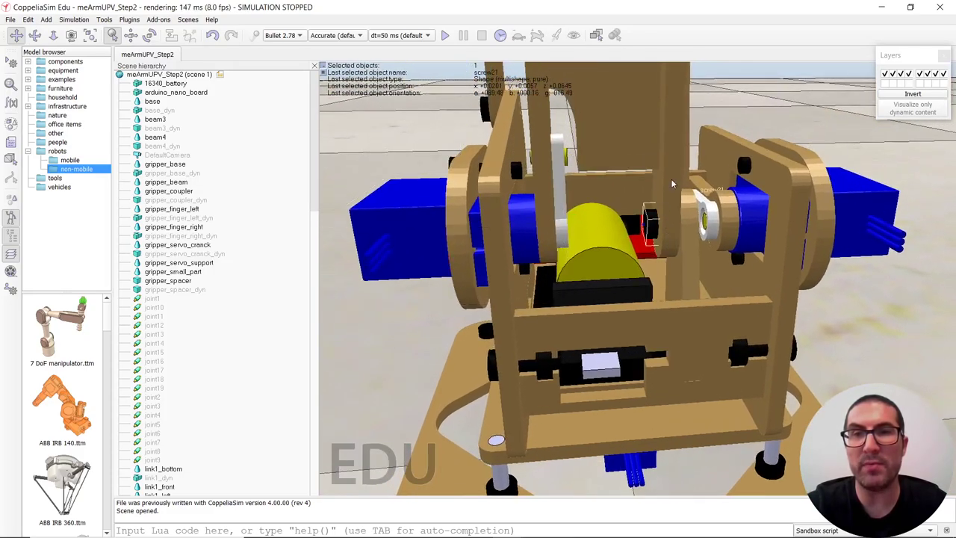
click(671, 183)
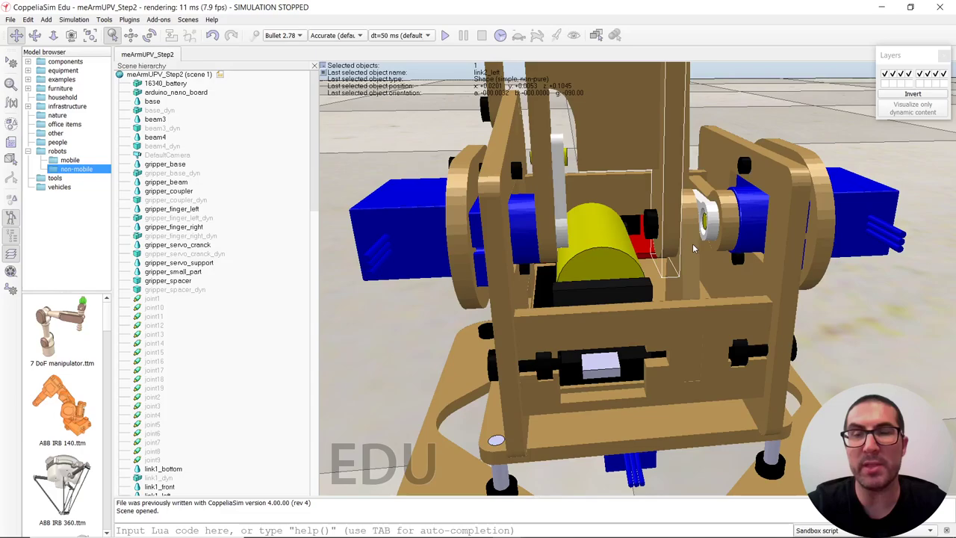
scroll(672, 239, down, 1)
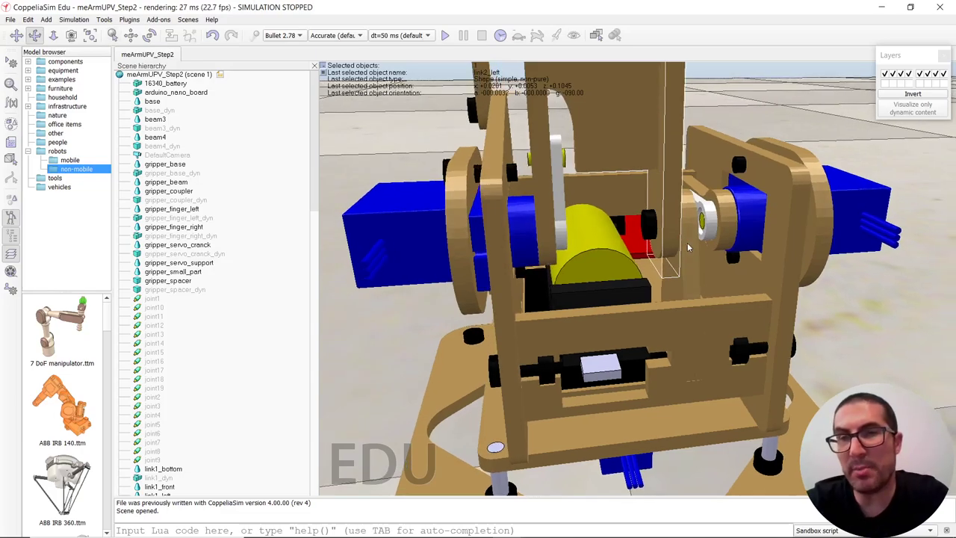
click(649, 227)
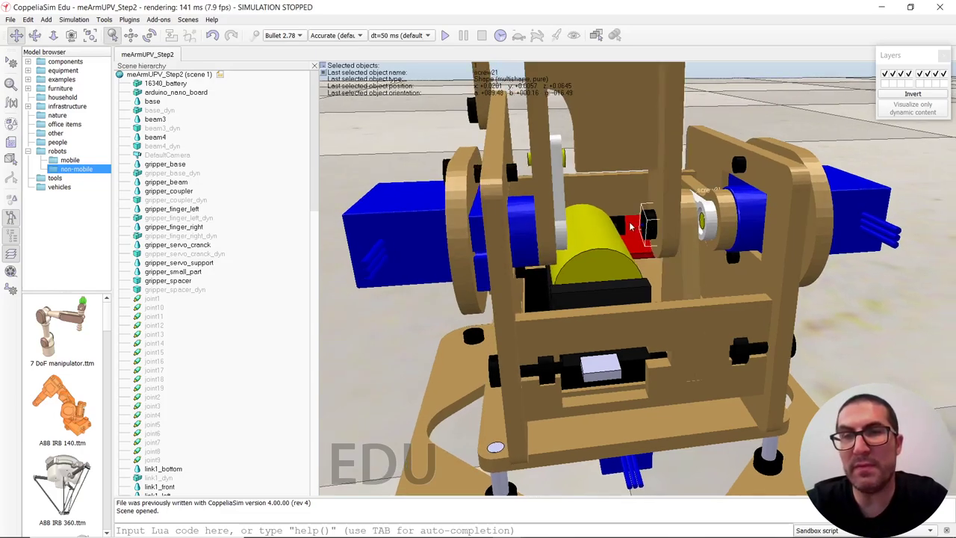
middle_drag(653, 224, 670, 229)
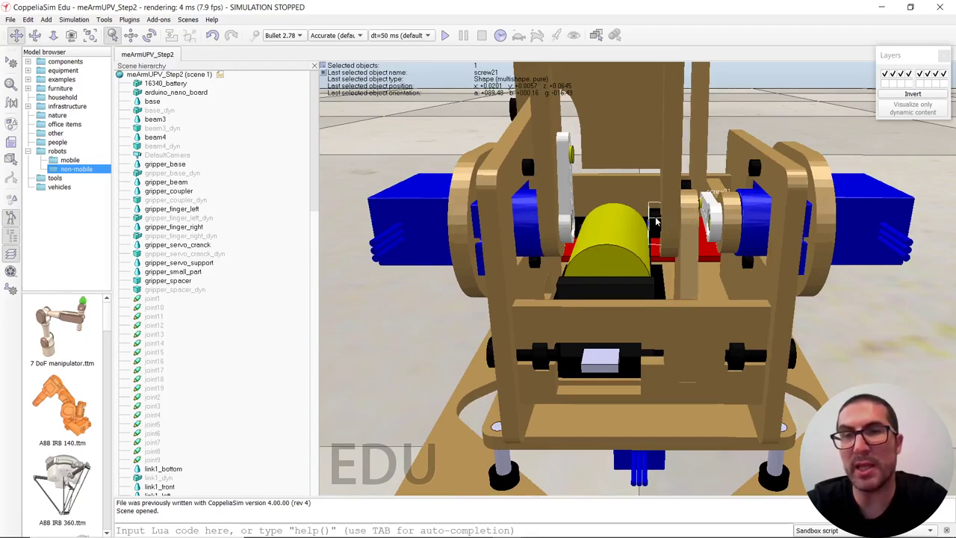
scroll(656, 221, down, 2)
middle_drag(650, 233, 711, 218)
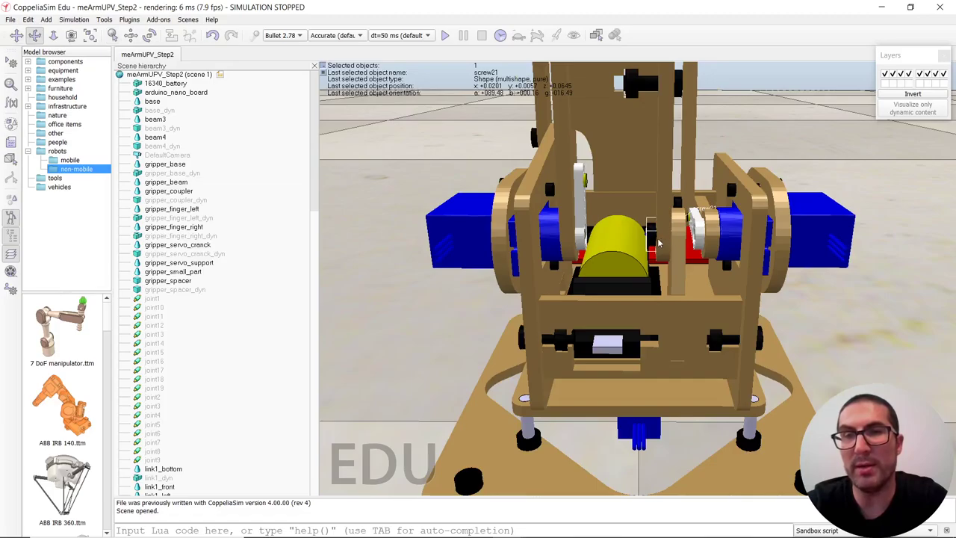
scroll(711, 219, up, 3)
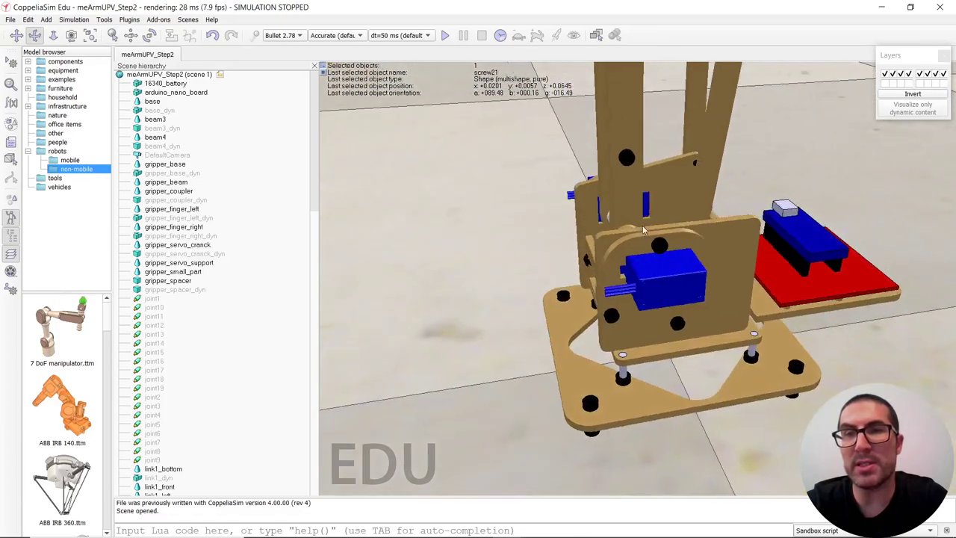
mouse_move(642, 225)
middle_down()
mouse_move(650, 188)
mouse_move(558, 214)
middle_up()
scroll(637, 214, up, 2)
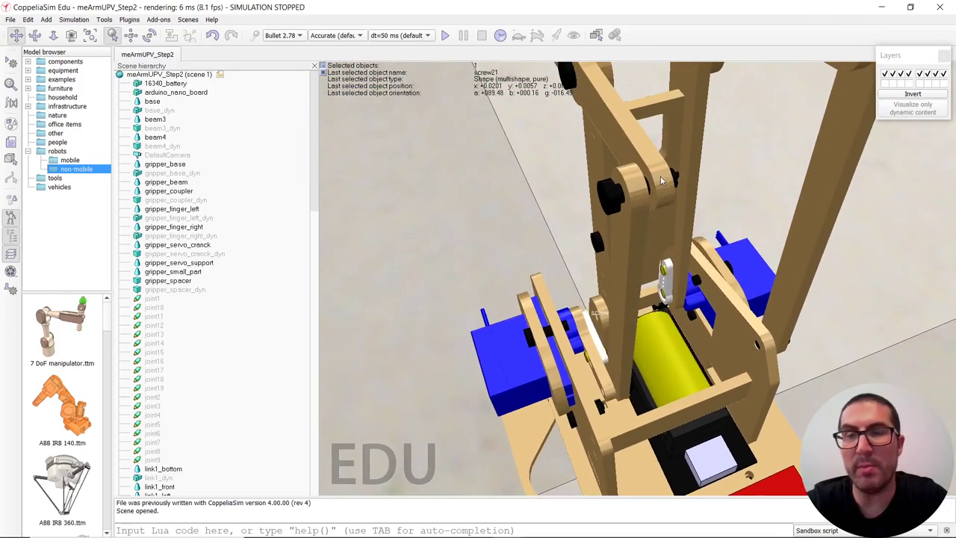
click(660, 178)
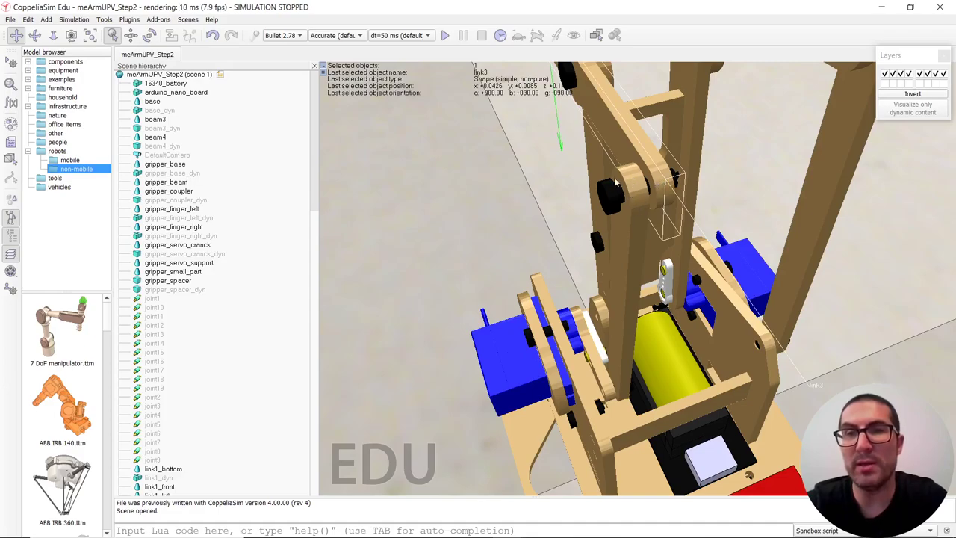
middle_drag(637, 217, 612, 205)
click(612, 216)
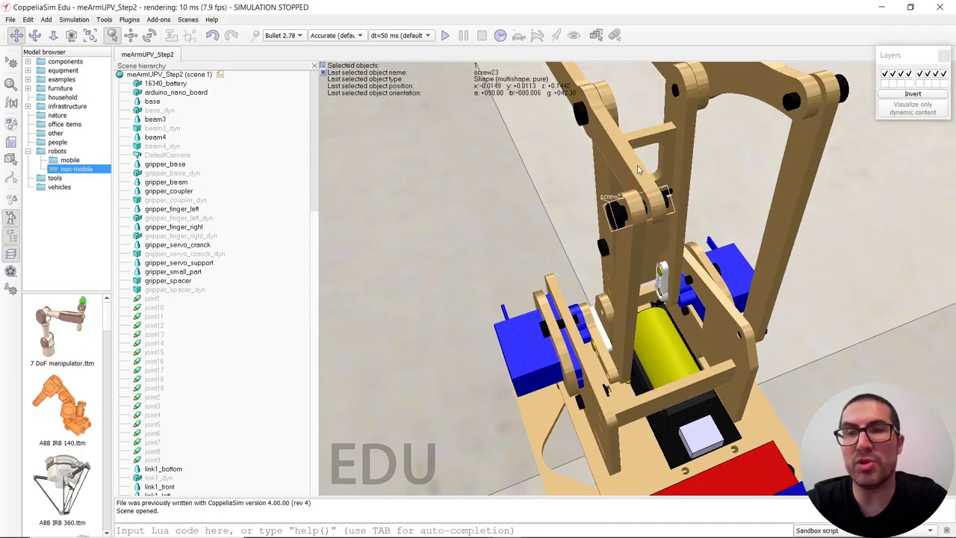
click(637, 171)
middle_drag(637, 171, 612, 177)
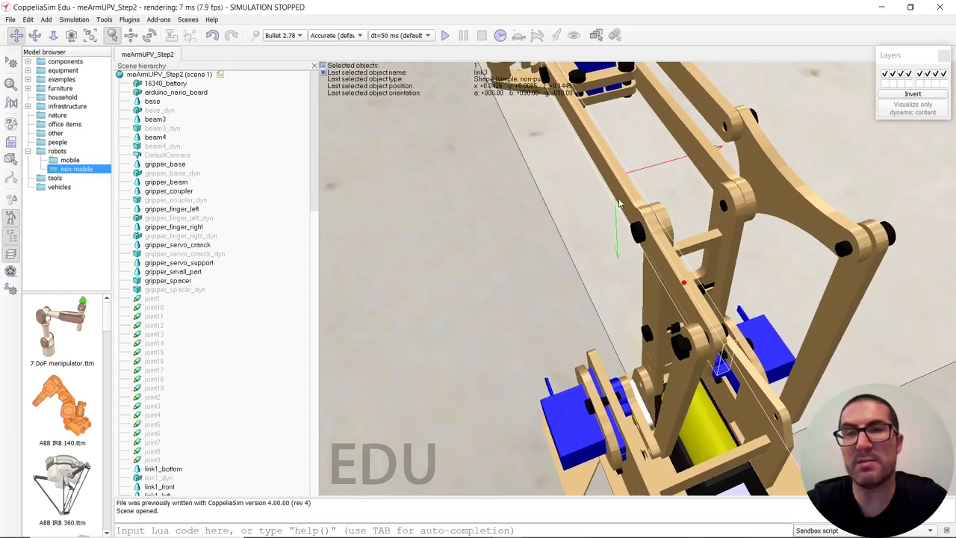
scroll(612, 177, up, 3)
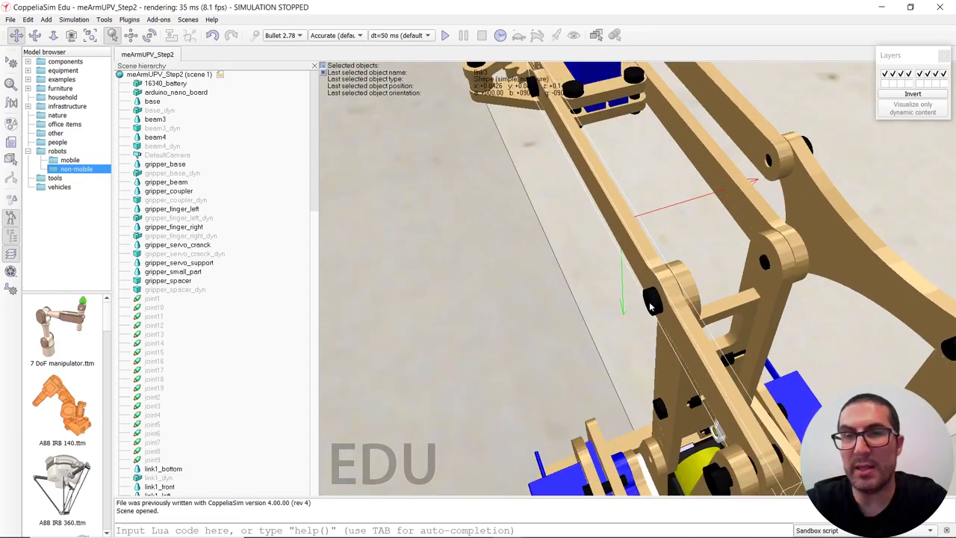
click(652, 304)
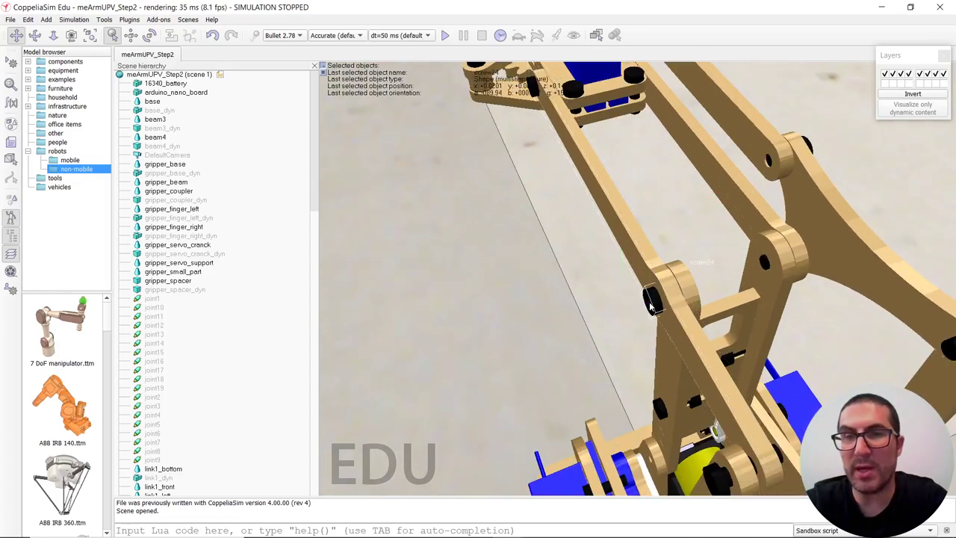
click(686, 286)
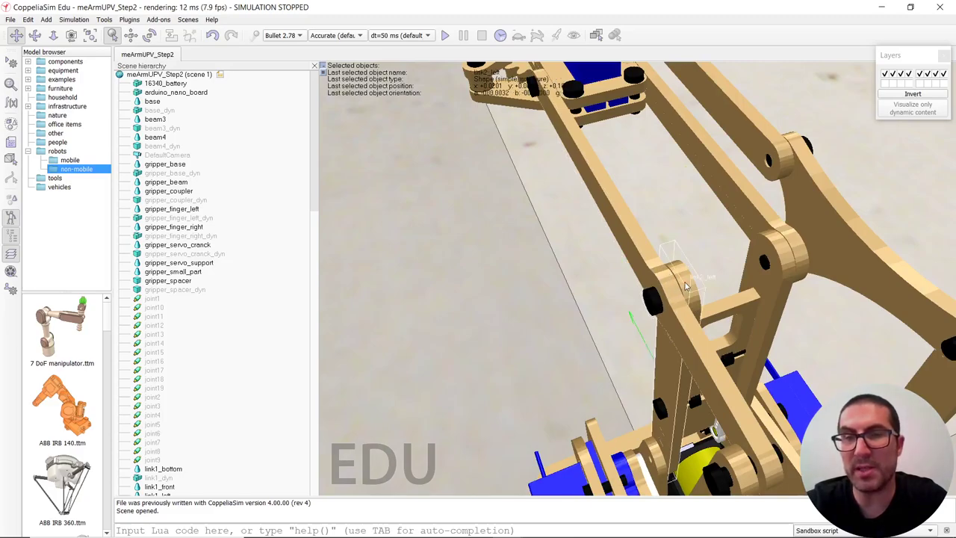
middle_drag(662, 263, 549, 107)
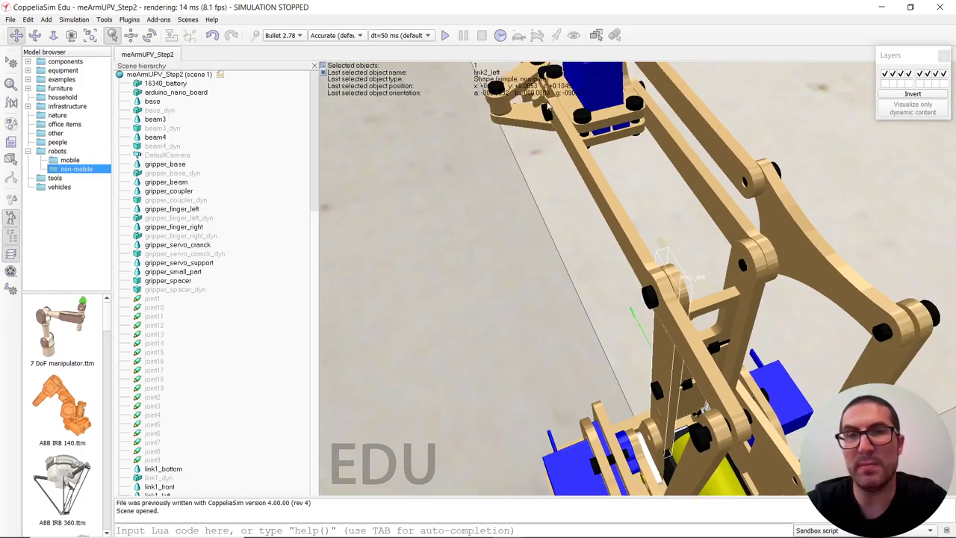
click(547, 113)
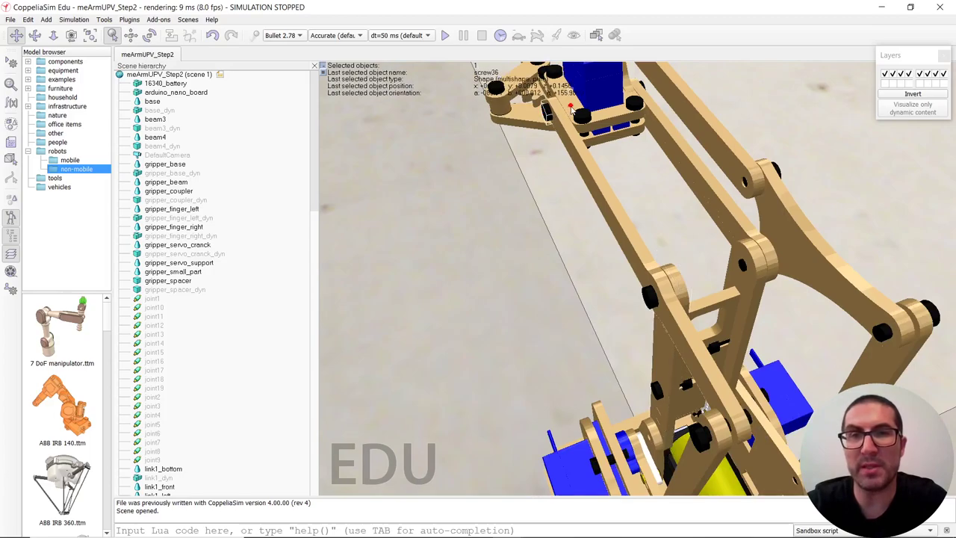
click(556, 115)
scroll(555, 167, down, 3)
scroll(626, 199, down, 1)
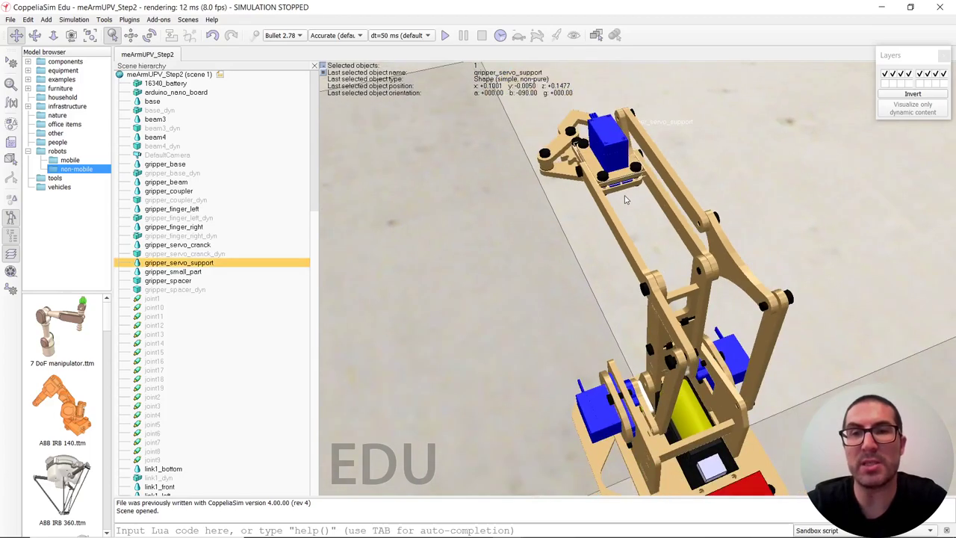
mouse_move(632, 216)
middle_down()
mouse_move(648, 191)
mouse_move(586, 184)
mouse_move(659, 188)
mouse_move(695, 144)
mouse_move(644, 198)
middle_up()
scroll(659, 175, down, 3)
drag(619, 183, 681, 190)
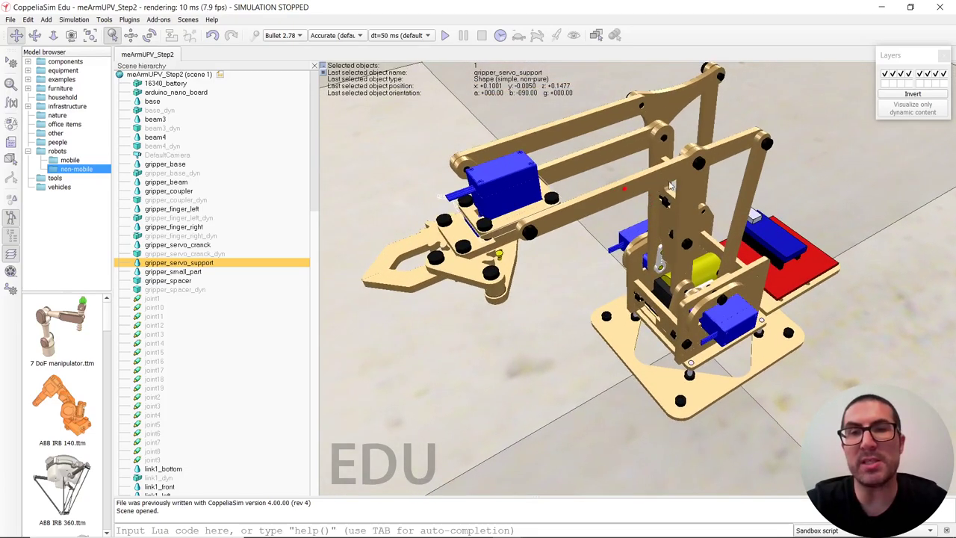